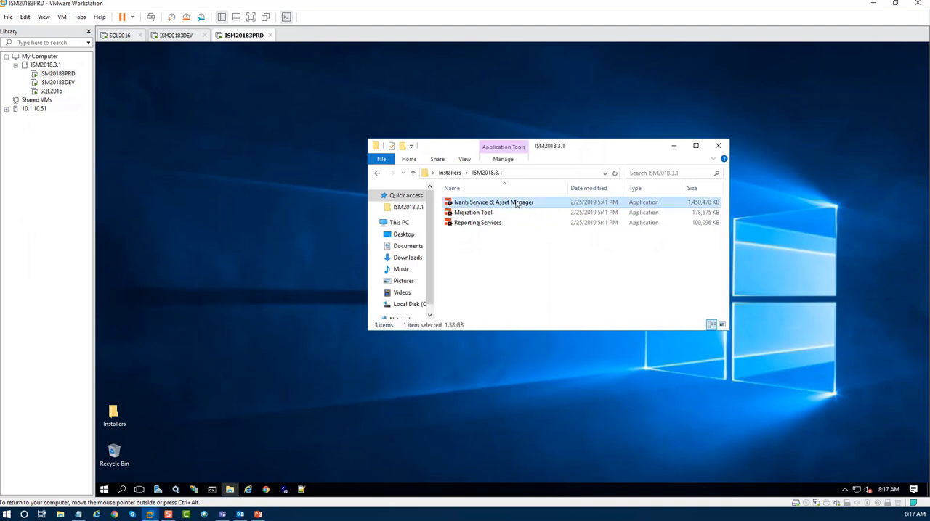
# Run the Ivanti Service & Asset Manager installer as administrator and install its prerequisites, choosing to continue at the SQL Server 2014 Shared Management Objects prompt.
pyautogui.rightClick(468, 207)
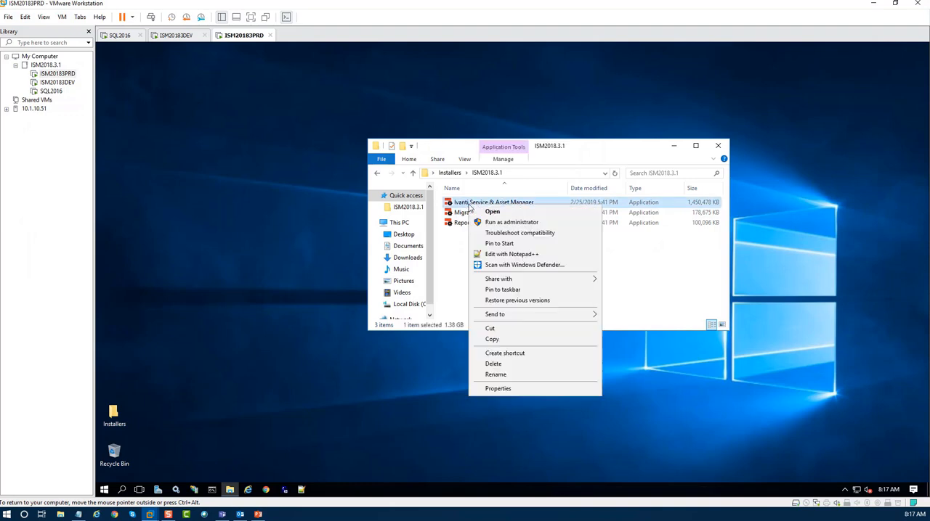
pyautogui.click(510, 224)
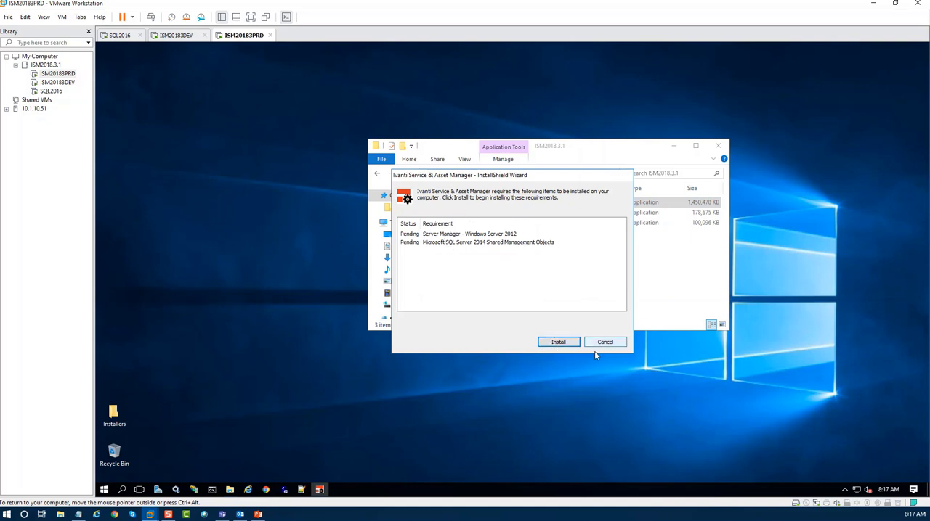
pyautogui.click(558, 343)
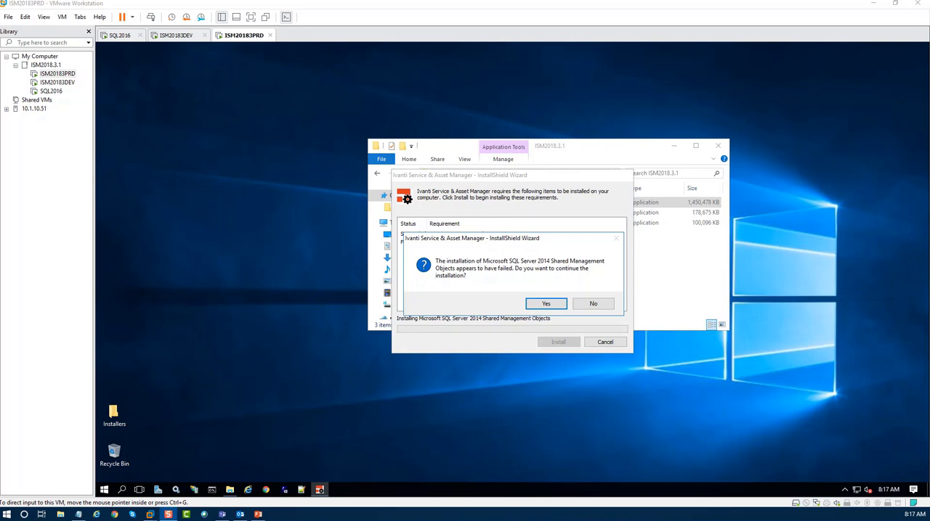
pyautogui.click(547, 305)
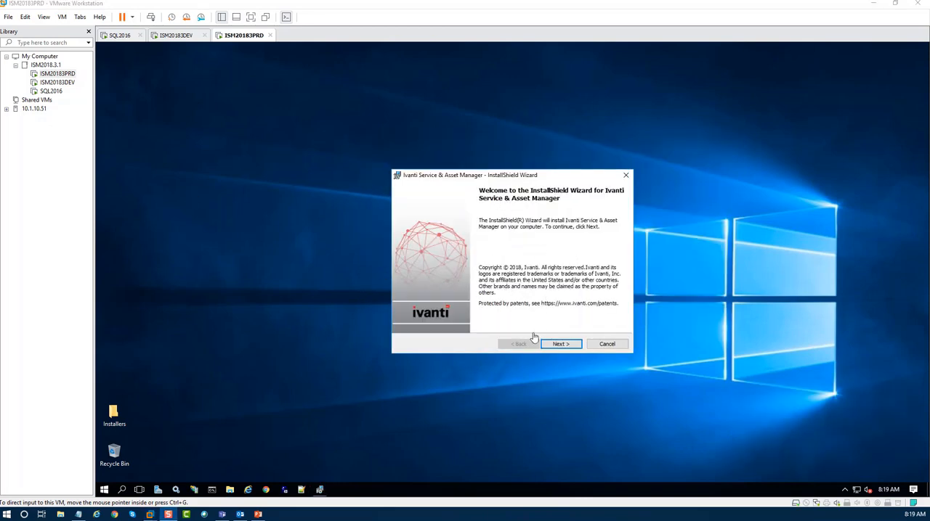
# Accept the license agreement and select the Service Manager product type with the default destination folder.
pyautogui.click(561, 344)
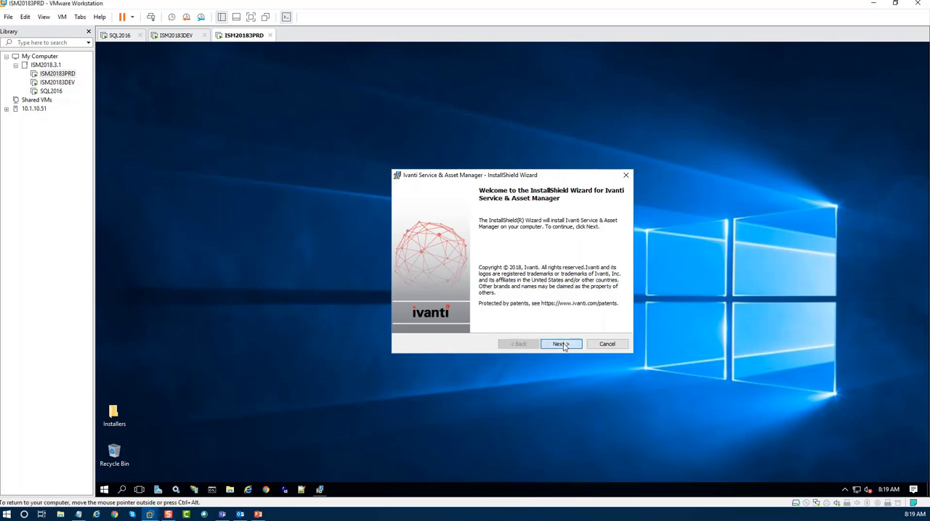
pyautogui.click(399, 309)
pyautogui.click(559, 345)
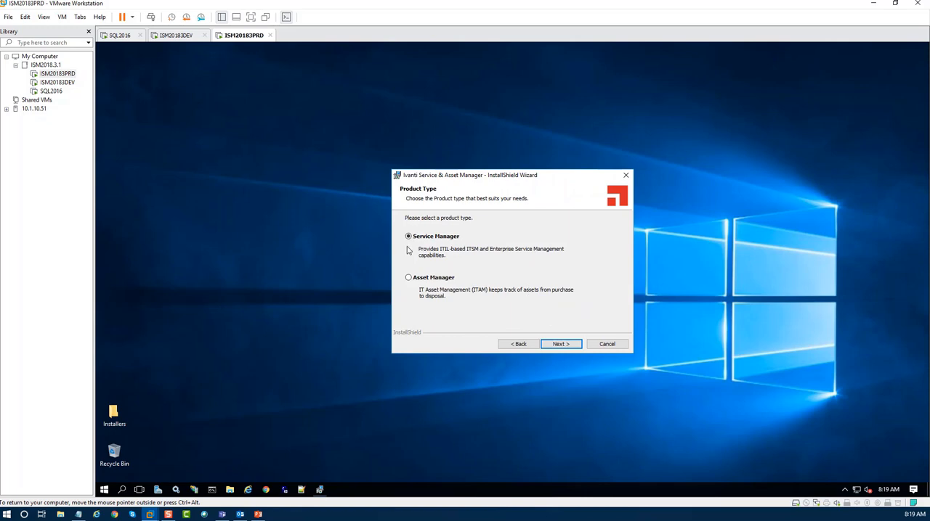
pyautogui.click(559, 345)
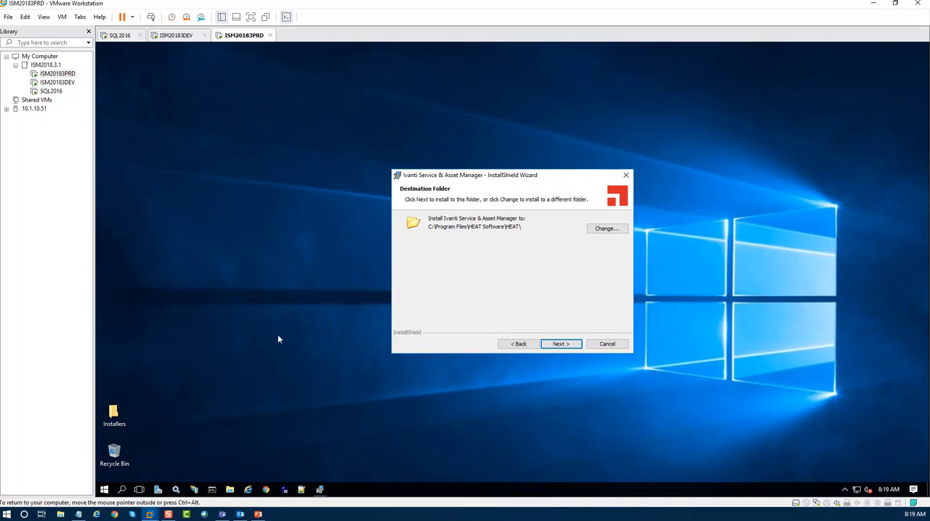
pyautogui.click(560, 344)
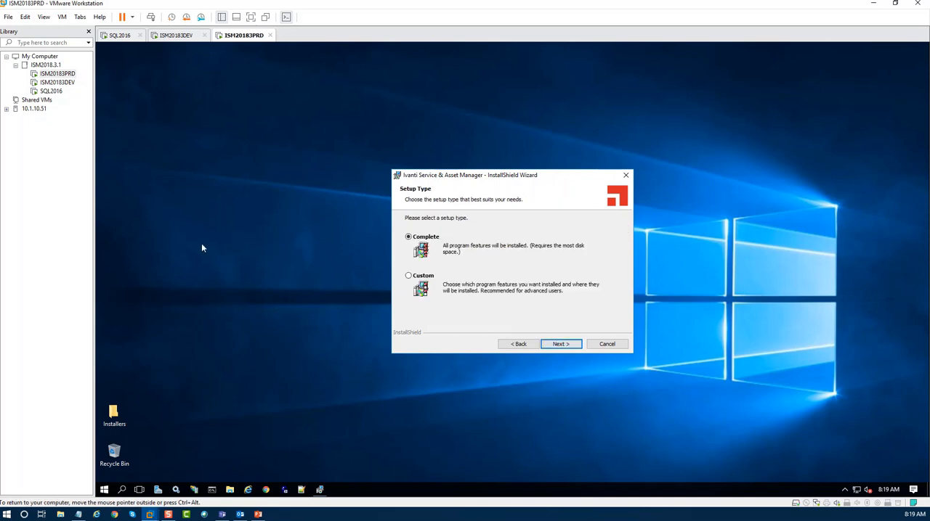
# Choose the Custom setup type and exclude the Operations Console under Setup Tools from the features.
pyautogui.click(409, 276)
pyautogui.click(560, 344)
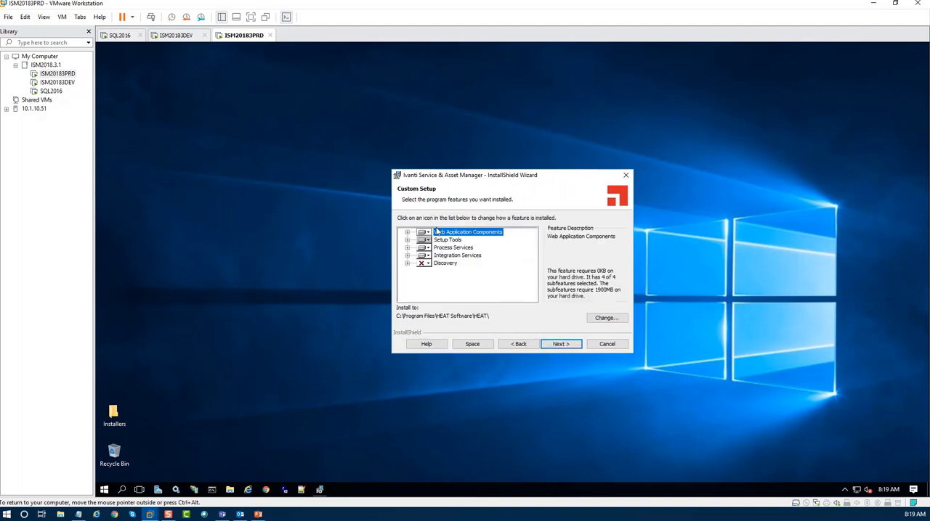
pyautogui.click(407, 240)
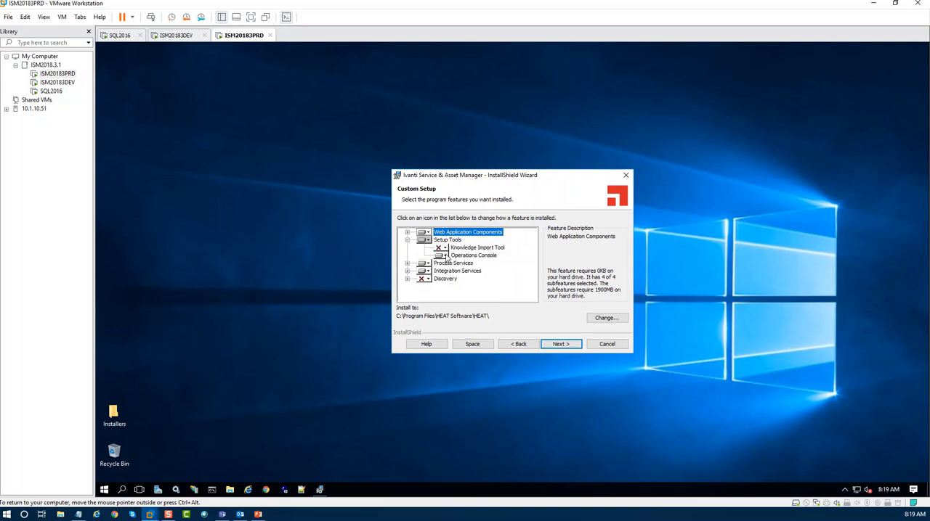
pyautogui.click(445, 257)
pyautogui.click(462, 263)
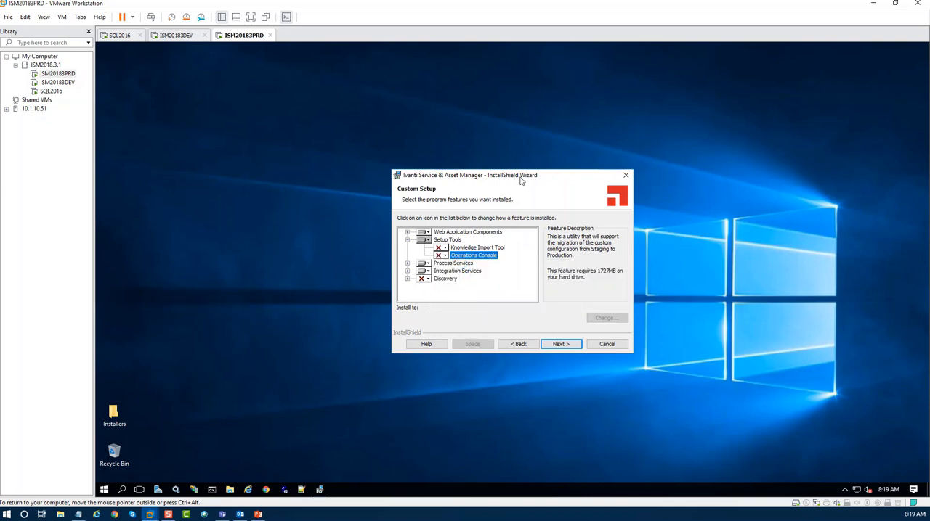
# Confirm the selected features and start installing Service Manager.
pyautogui.click(558, 346)
pyautogui.click(558, 344)
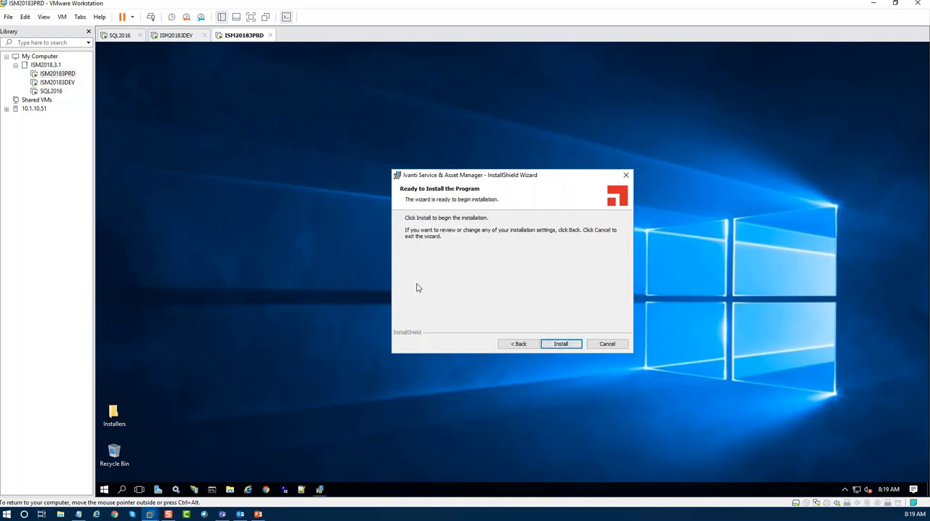
pyautogui.click(566, 346)
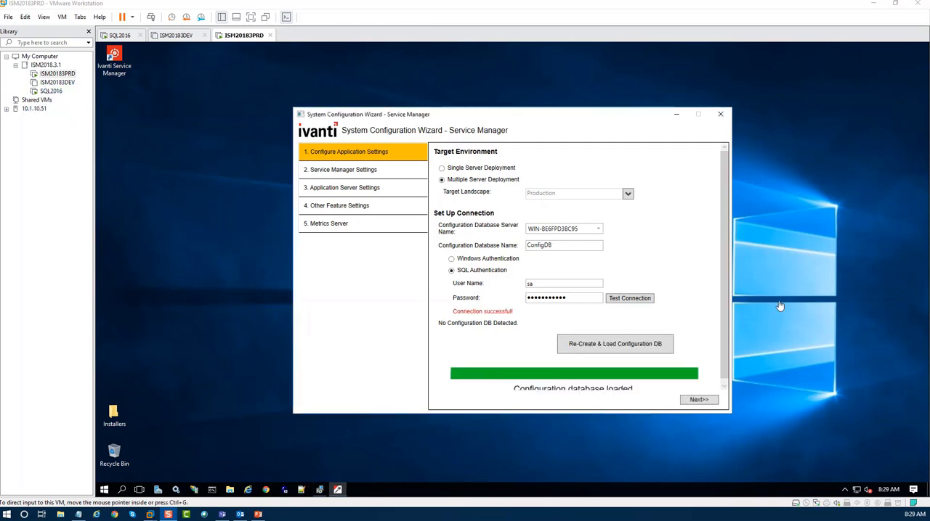
# Fill in the configuration application's administrator account with the password and its confirmation, first name HSW, last name Admin and the e-mail address.
pyautogui.click(698, 400)
pyautogui.moveTo(722, 258); pyautogui.dragTo(722, 341)
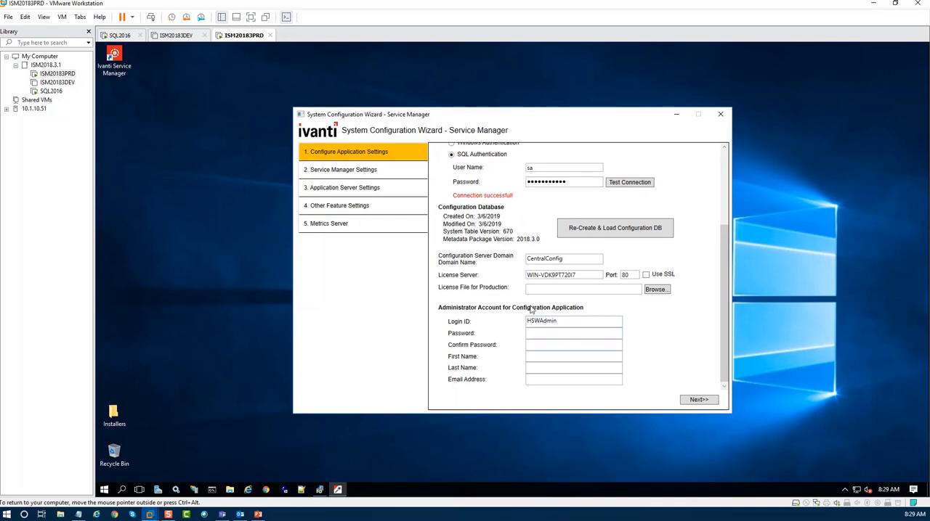
pyautogui.click(533, 331)
pyautogui.click(548, 346)
pyautogui.write('••••••')
pyautogui.click(538, 356)
pyautogui.write('HSW')
pyautogui.click(534, 370)
pyautogui.write('Admin')
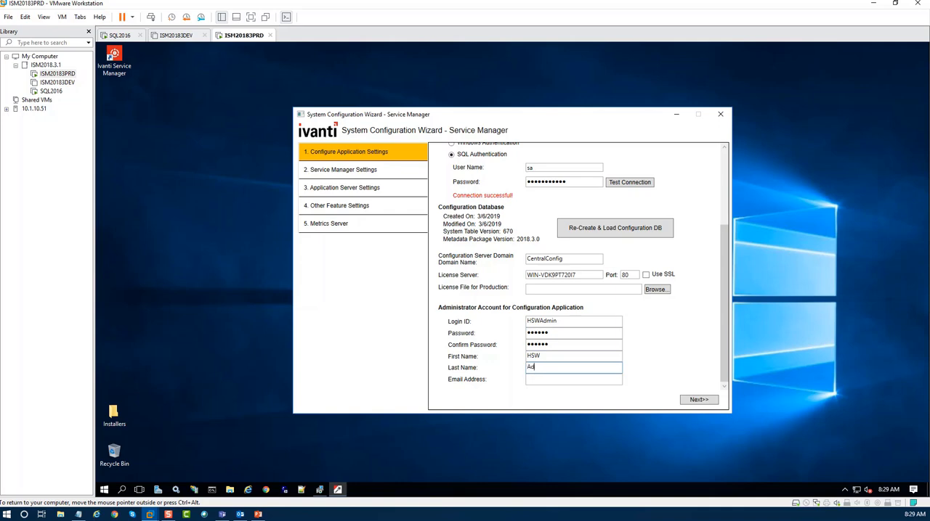
pyautogui.click(549, 382)
pyautogui.write('hswadm')
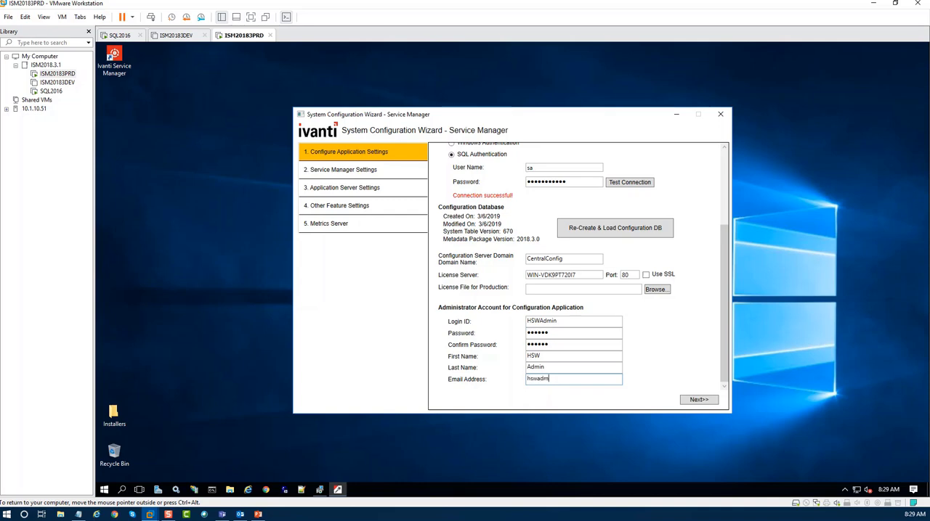
pyautogui.write('in@demo.com')
# Set the production license file to the LIC file in the desktop's Installers folder and submit the application configuration settings.
pyautogui.click(570, 288)
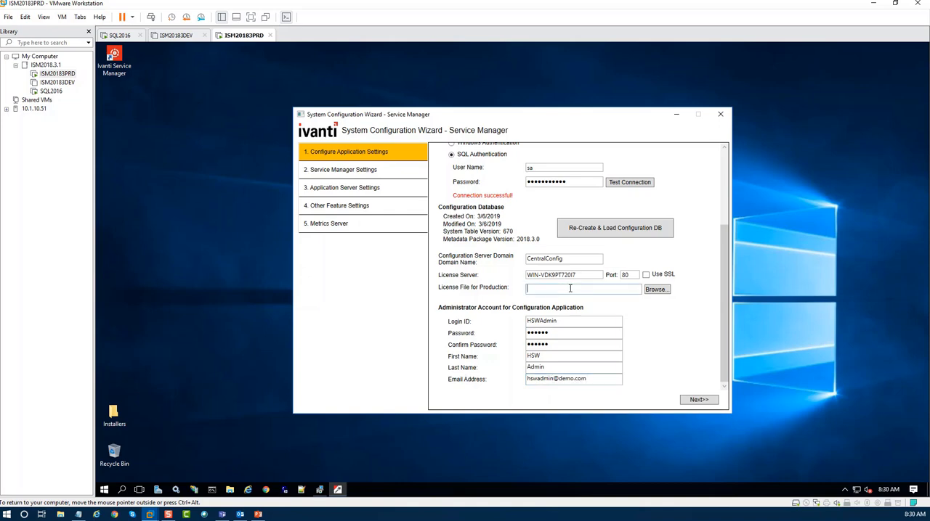
pyautogui.click(656, 289)
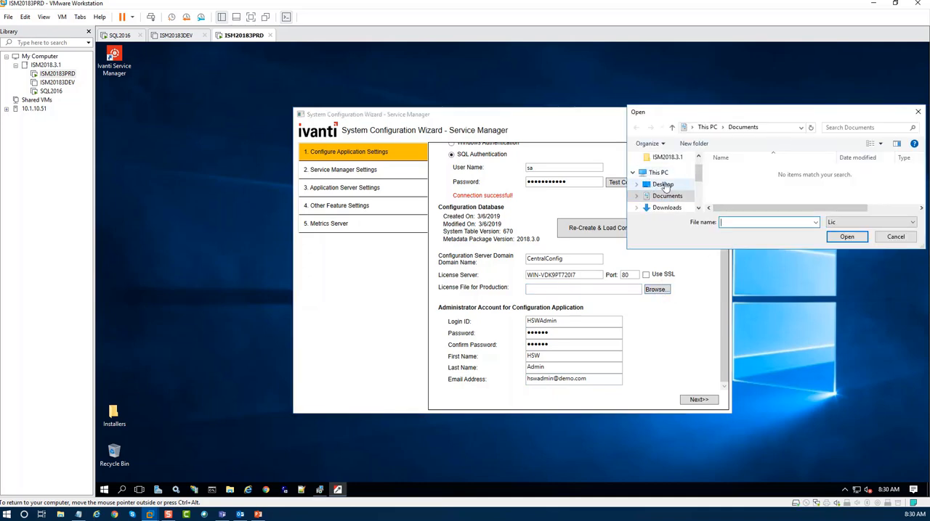
pyautogui.click(664, 186)
pyautogui.doubleClick(734, 172)
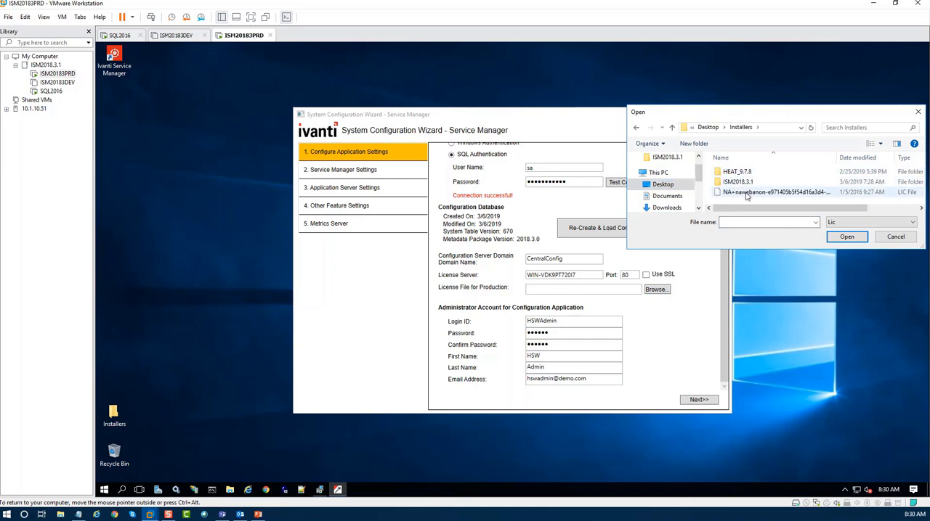
pyautogui.click(746, 193)
pyautogui.click(843, 238)
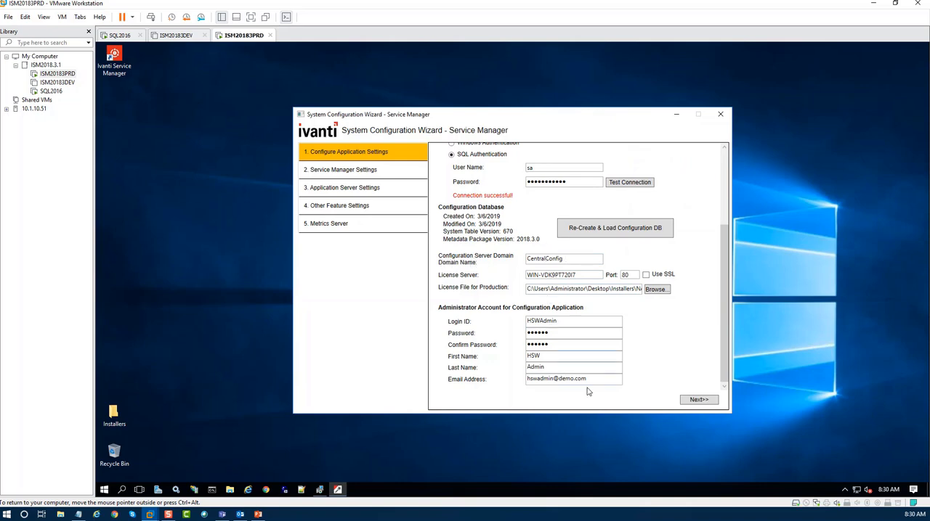
pyautogui.click(696, 401)
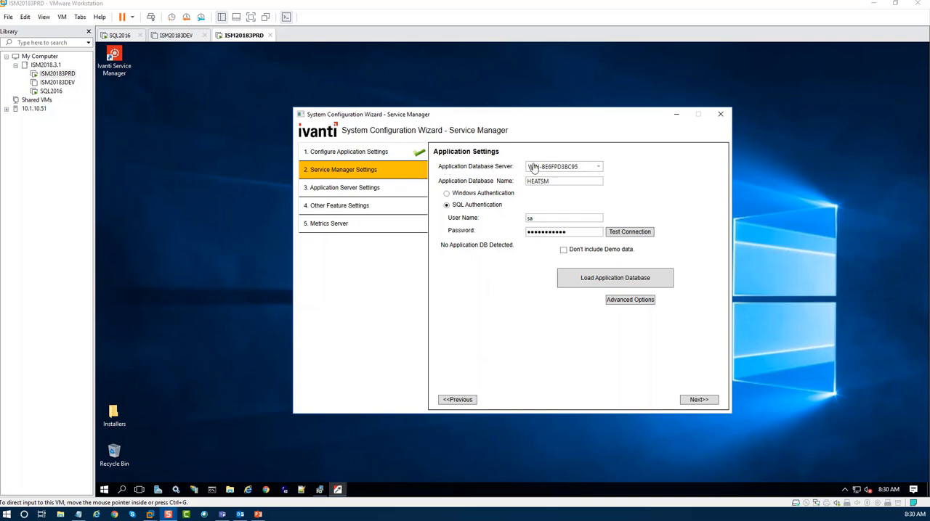
# Check the database server's host name on the SQL2016 virtual machine and test the HEATSM application database connection on ISM20183PRD.
pyautogui.click(51, 91)
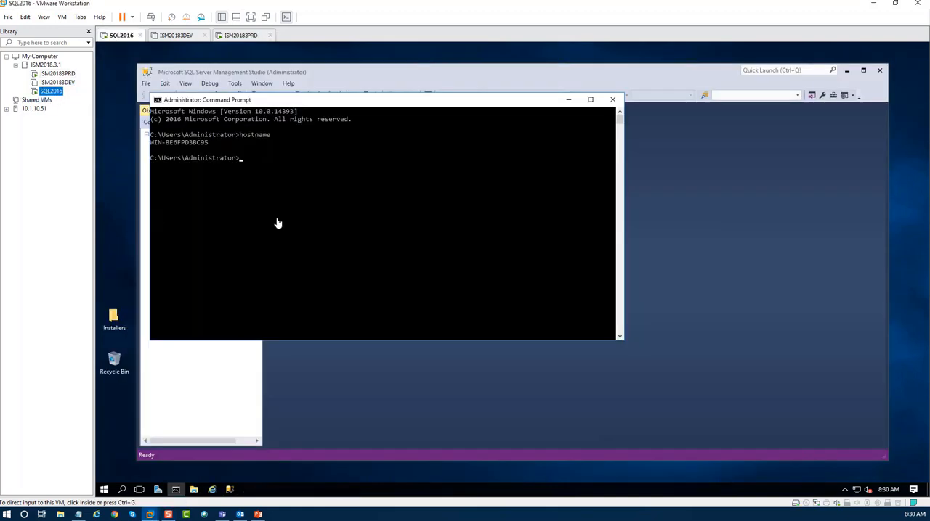
pyautogui.click(53, 74)
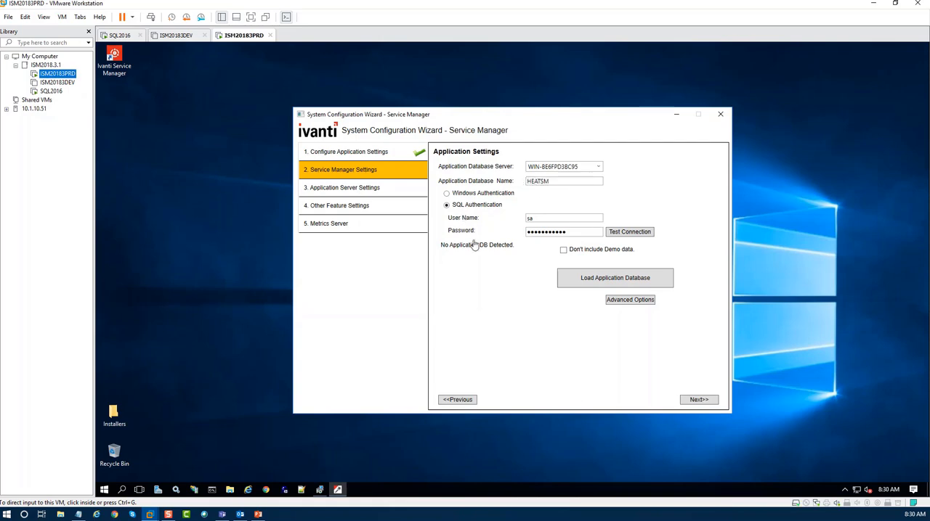
pyautogui.click(630, 234)
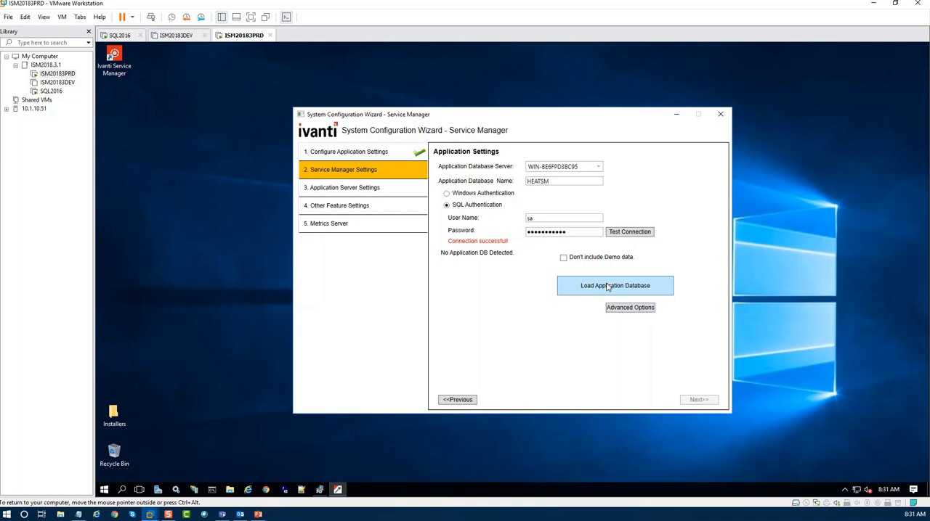
# Load the HEATSM application database with the default location, collation and advanced file options.
pyautogui.click(607, 287)
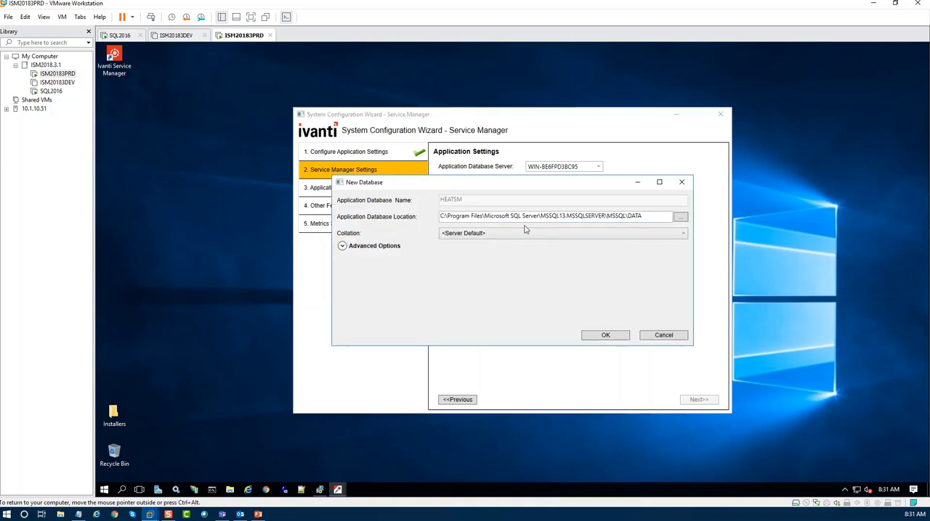
pyautogui.click(342, 246)
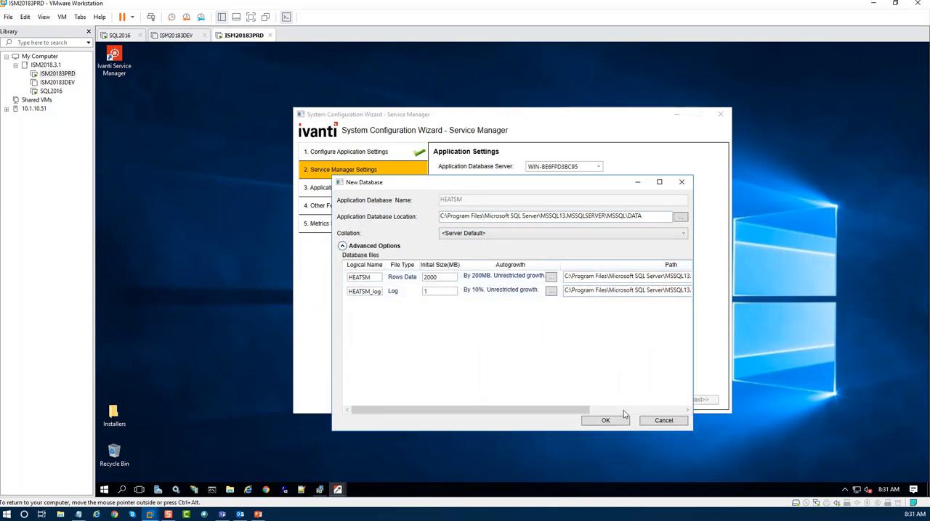
pyautogui.click(605, 421)
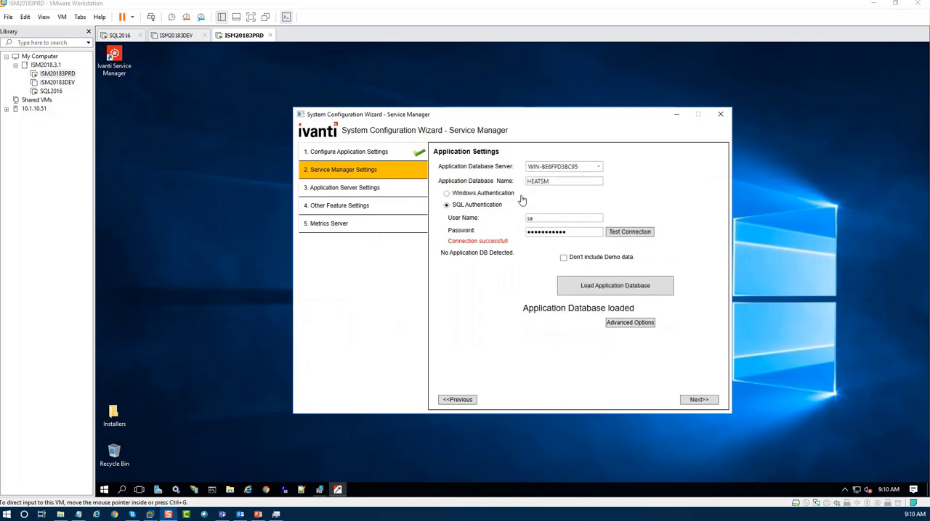
# Fill in the application's administrator account with the password and its confirmation, first name HEAT, last name Admin and e-mail address, and submit the settings.
pyautogui.click(696, 400)
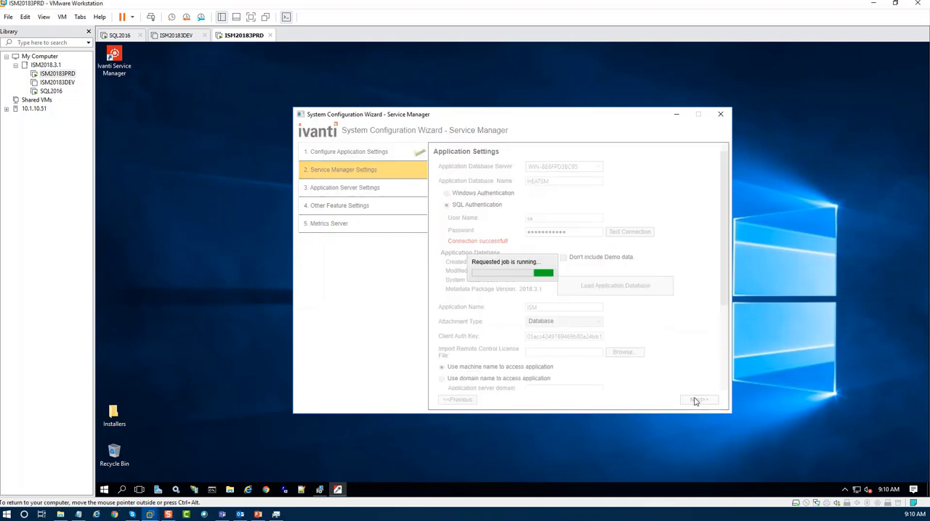
pyautogui.moveTo(725, 212); pyautogui.dragTo(741, 323)
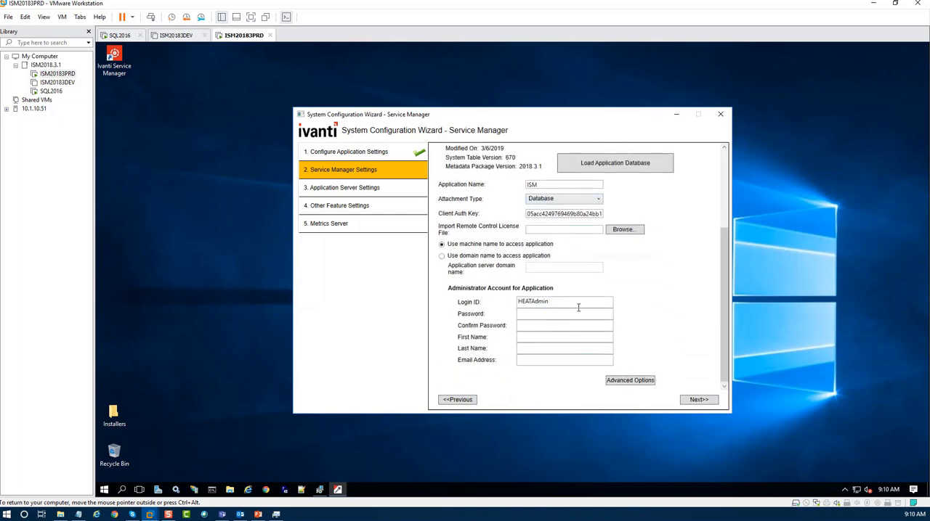
pyautogui.click(531, 316)
pyautogui.click(574, 328)
pyautogui.press('Tab')
pyautogui.press('Tab')
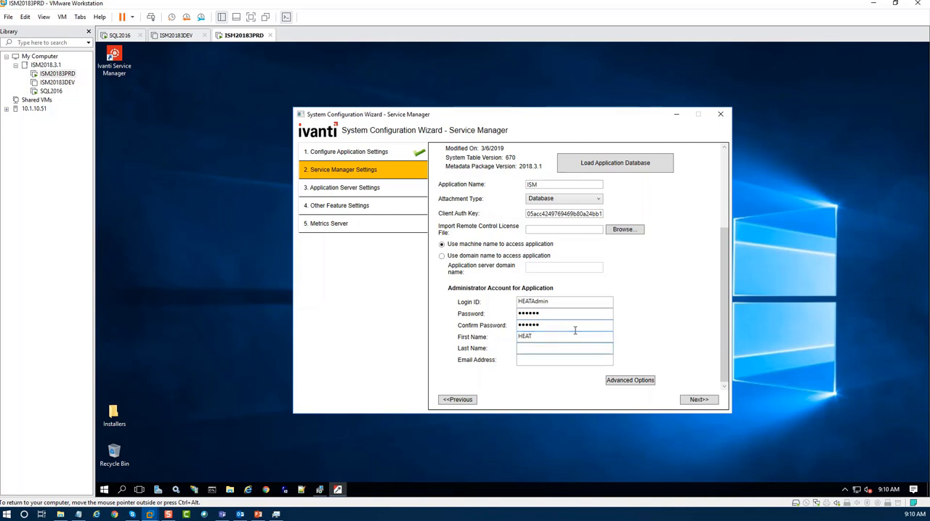
pyautogui.press('Tab')
pyautogui.write('heaat')
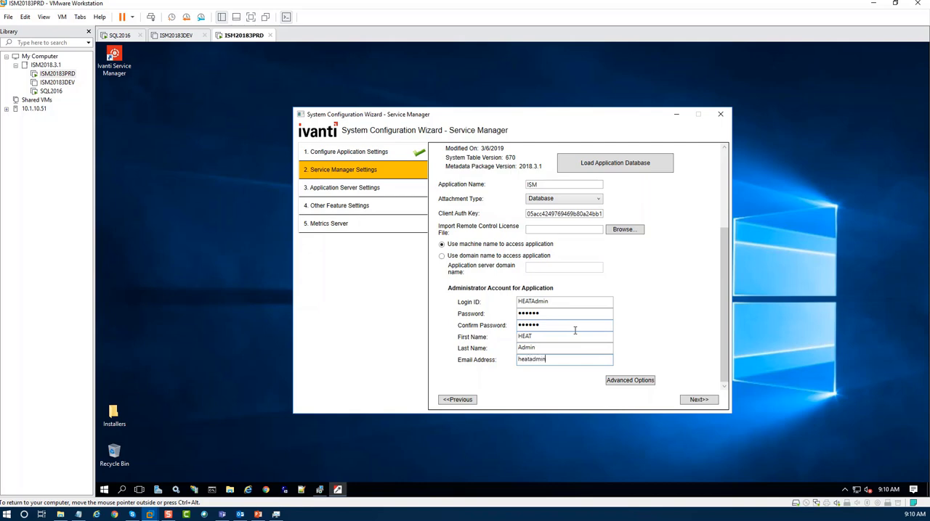
pyautogui.write('admin@demo.com')
pyautogui.click(697, 401)
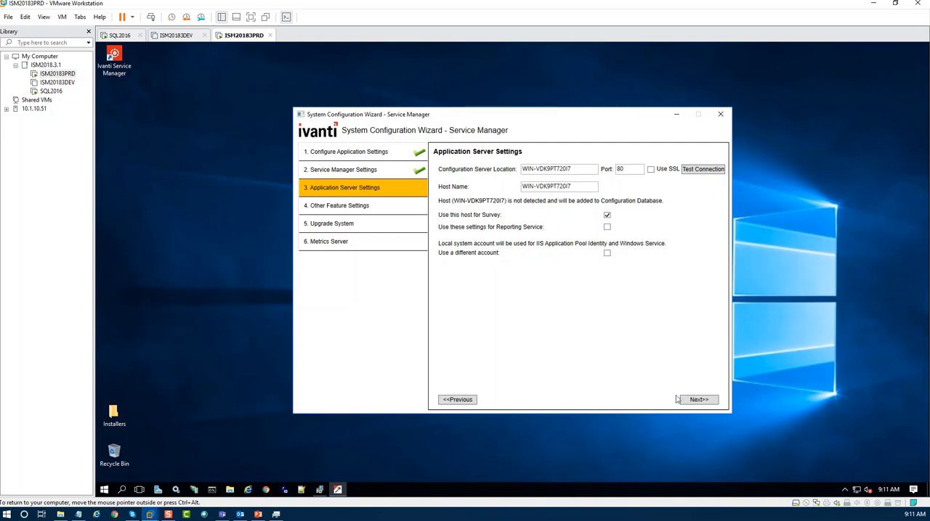
# Test the configuration server connection and accept the default application server and other feature settings.
pyautogui.click(702, 172)
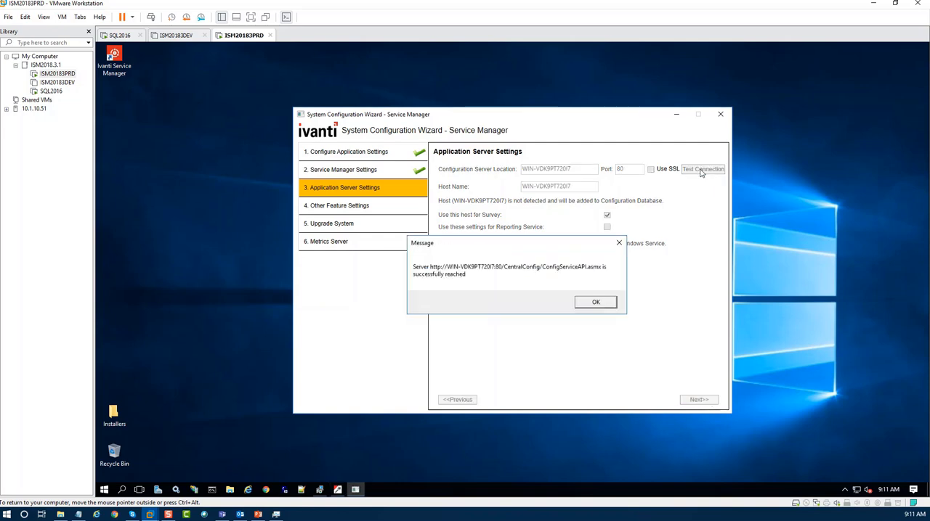
pyautogui.click(594, 305)
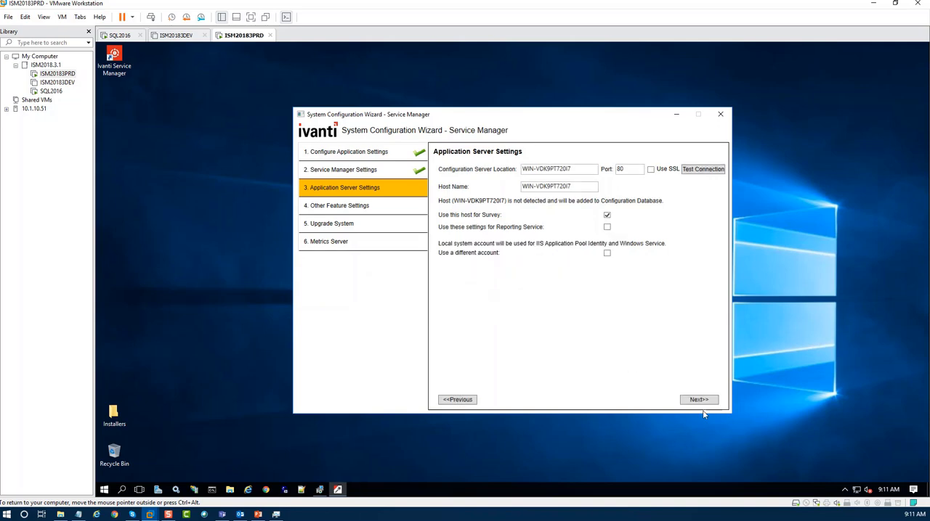
pyautogui.click(696, 400)
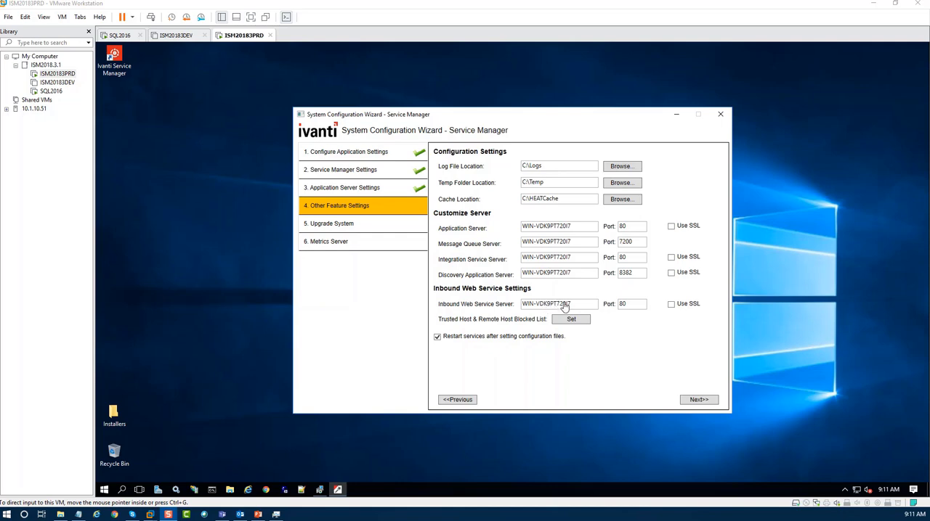
pyautogui.click(695, 400)
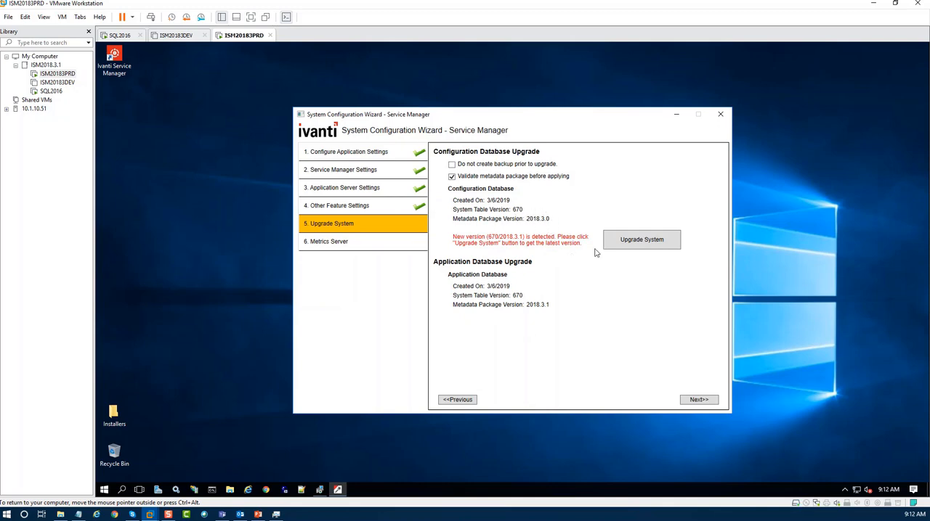
# Upgrade the configuration database with metadata package validation on, authorizing it with the HSWAdmin user name and account password, and continue to the next wizard page.
pyautogui.click(633, 243)
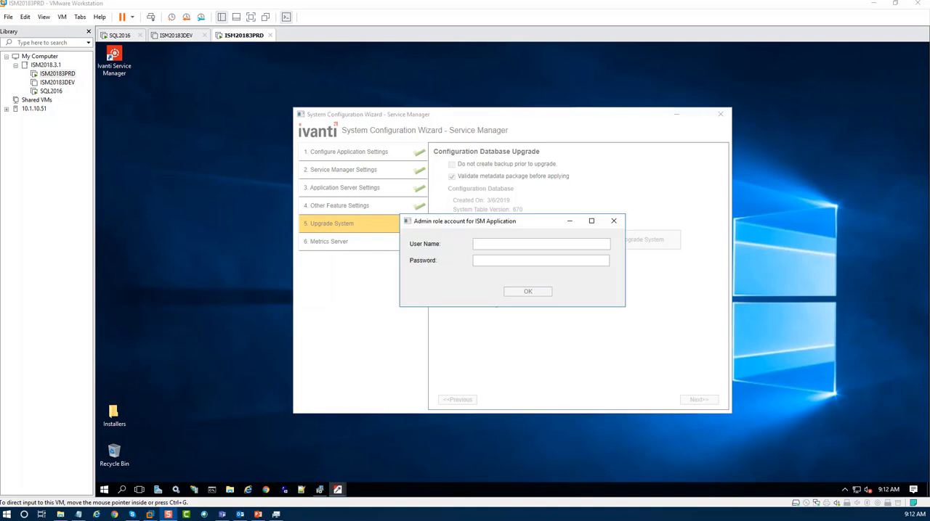
pyautogui.click(483, 243)
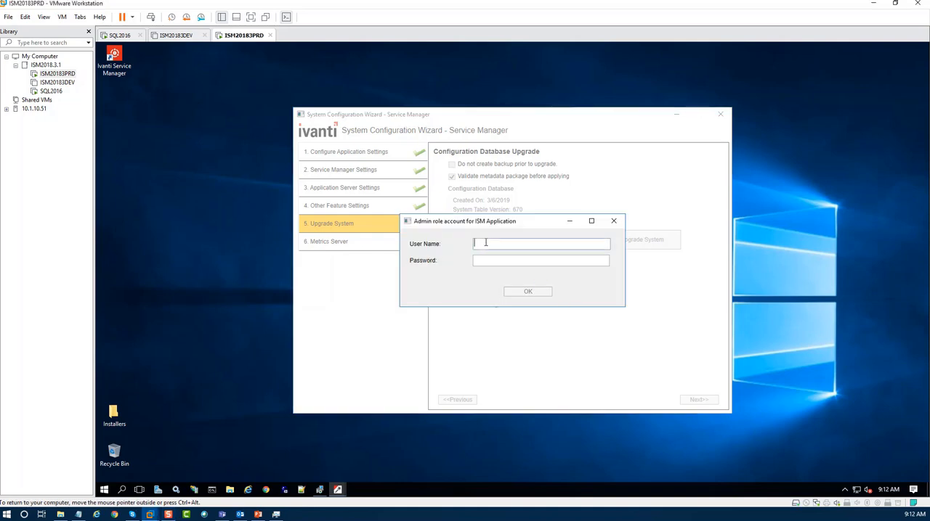
pyautogui.press('Tab')
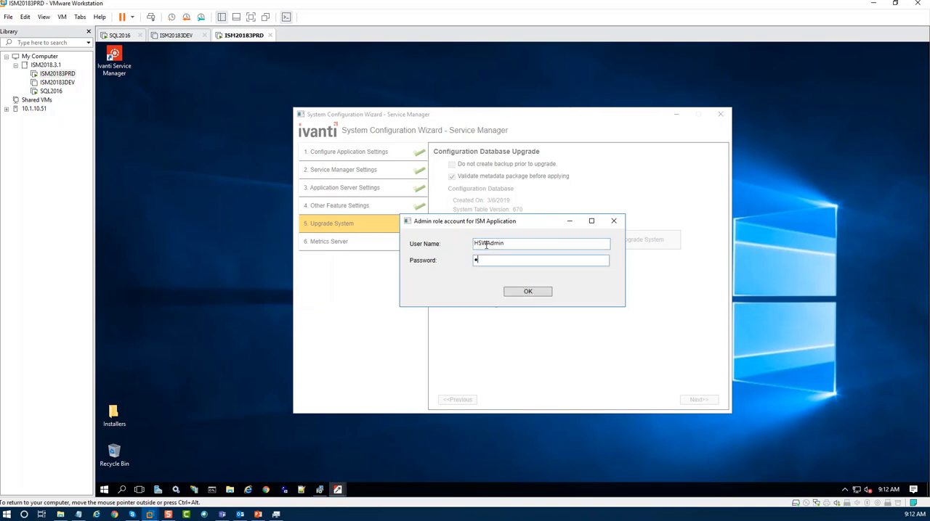
pyautogui.click(536, 294)
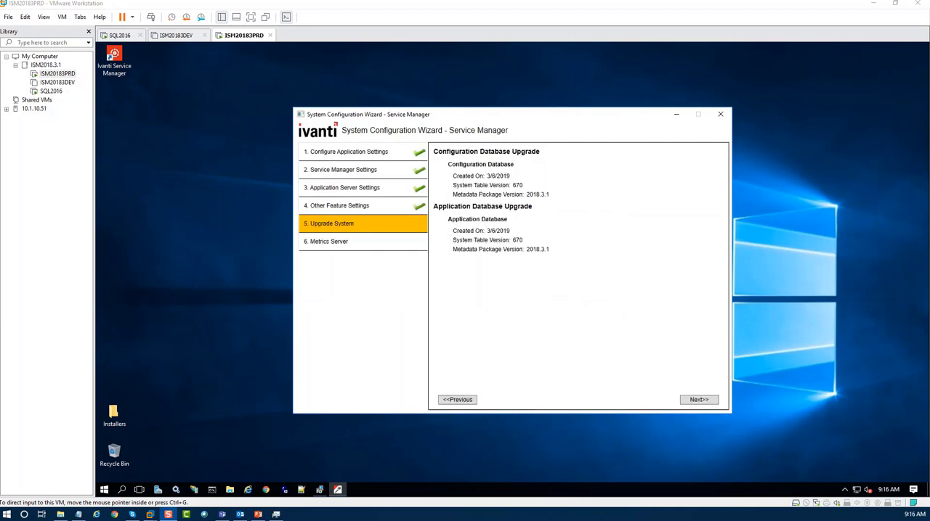
pyautogui.click(698, 400)
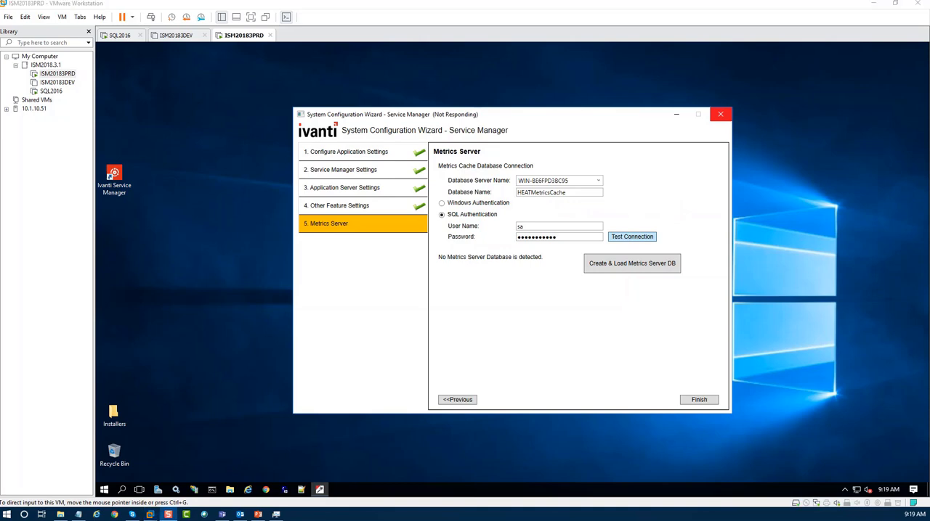
# Create and load the HEATMetricsCache metrics server database with the default location and server default collation.
pyautogui.click(630, 266)
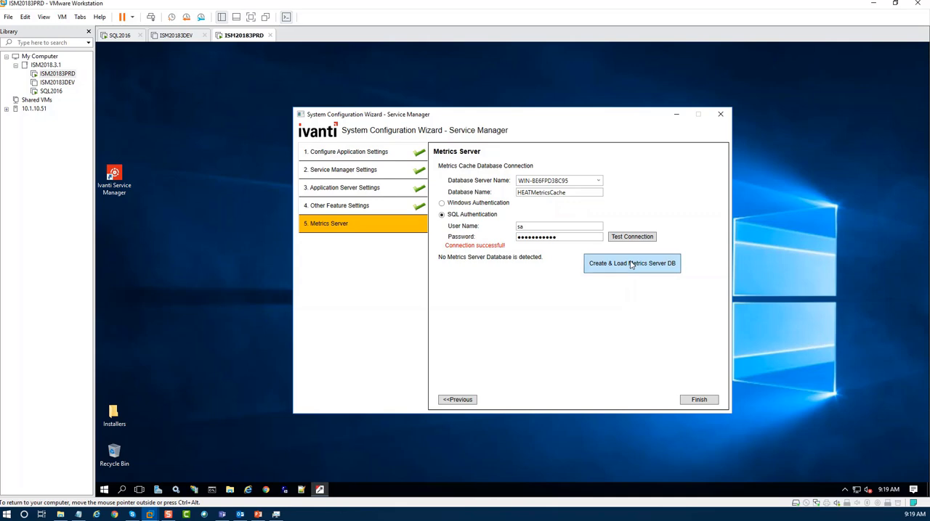
pyautogui.click(630, 265)
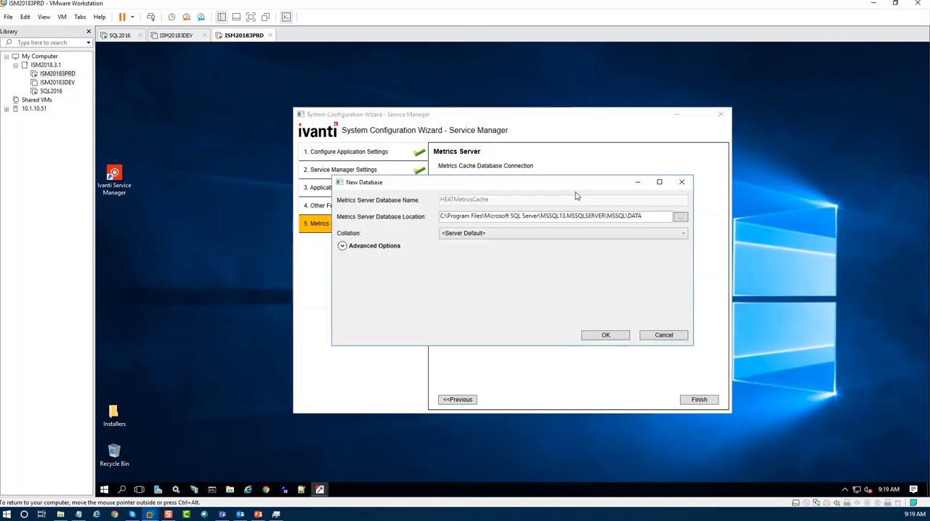
pyautogui.click(605, 335)
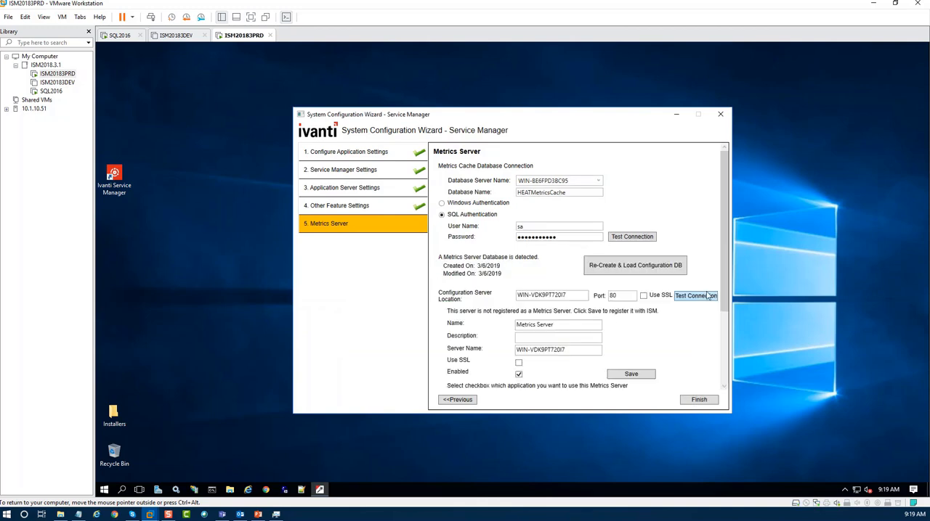
# Register the Metrics Server with the description Metrics, map it to the ISM application, and finish the configuration wizard.
pyautogui.scroll(-3, 708, 295)
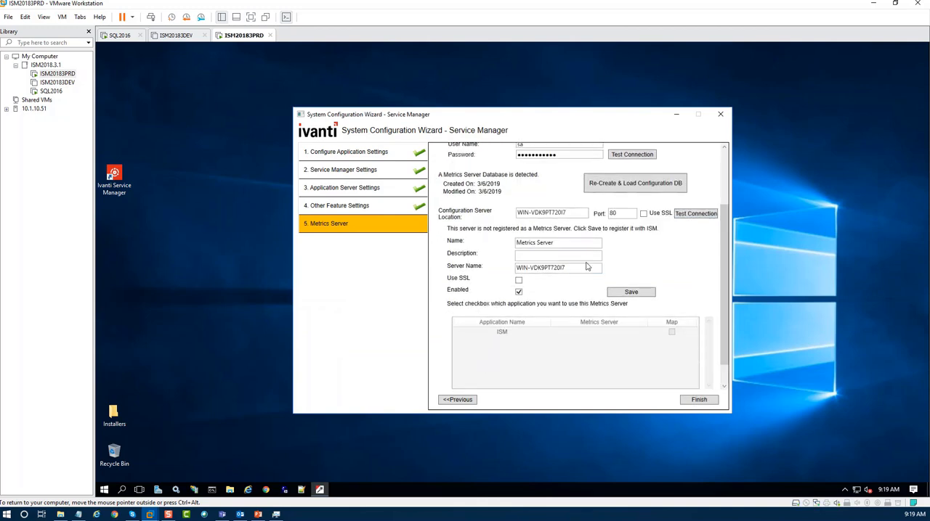
pyautogui.click(527, 254)
pyautogui.write('Met')
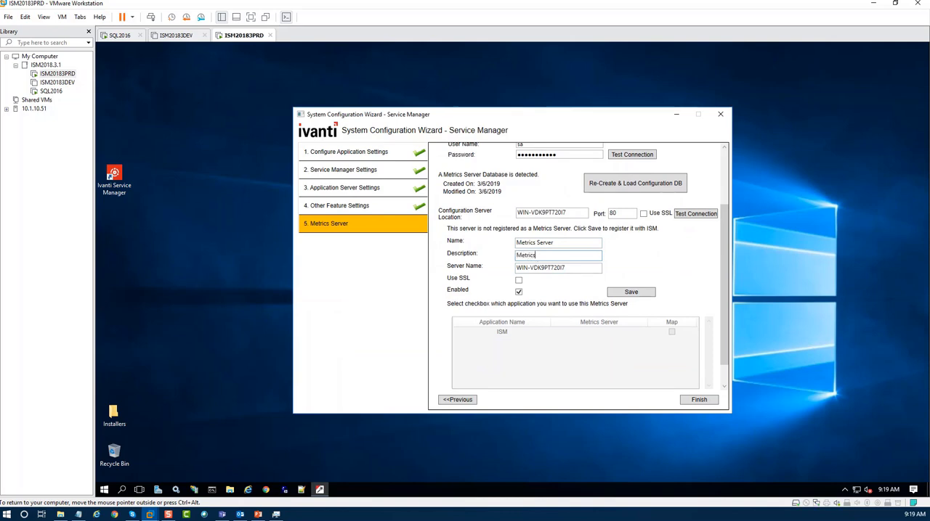
pyautogui.write('rics')
pyautogui.click(639, 293)
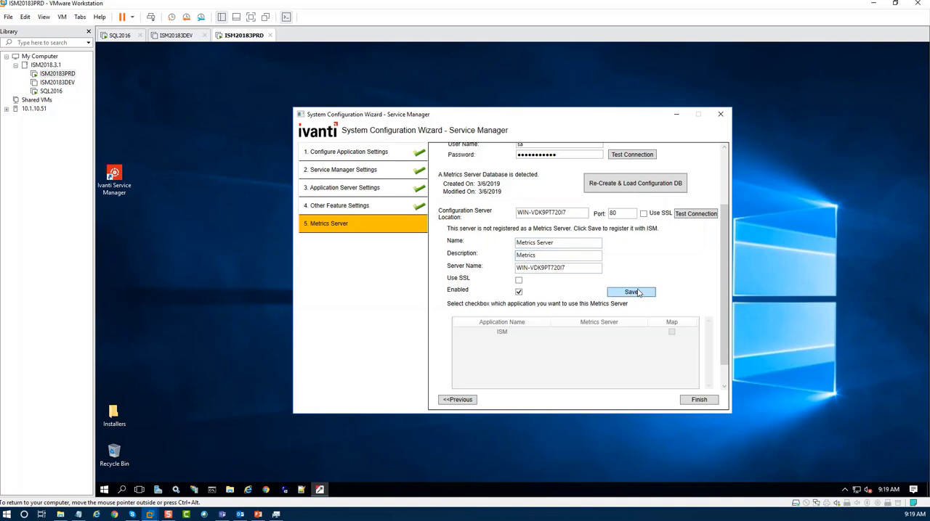
pyautogui.click(671, 332)
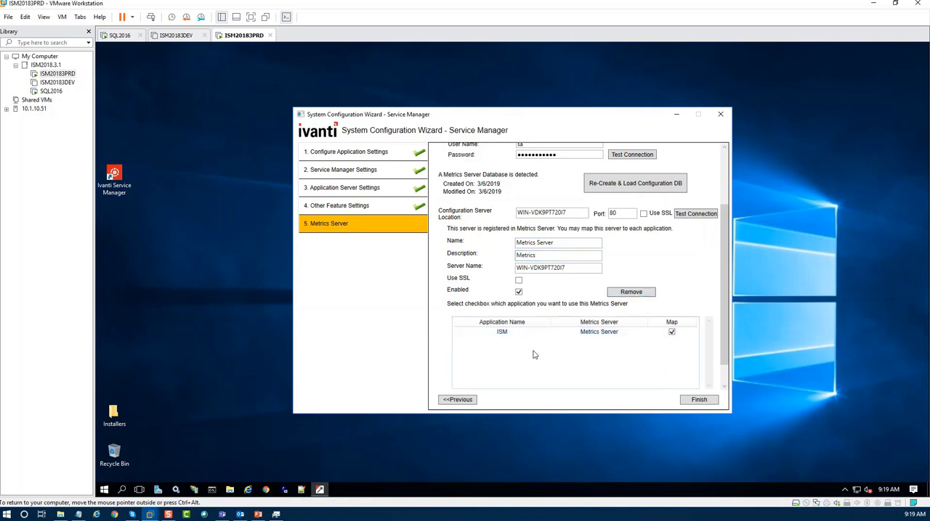
pyautogui.click(700, 400)
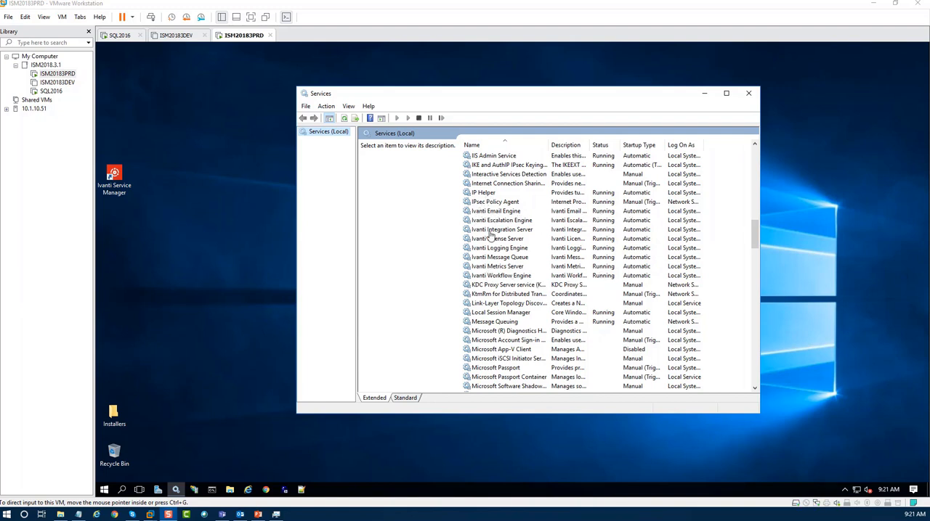
# Close the Services window, log in to Ivanti Service Manager as HEATAdmin with the saved password, and open the Incident workspace.
pyautogui.click(749, 93)
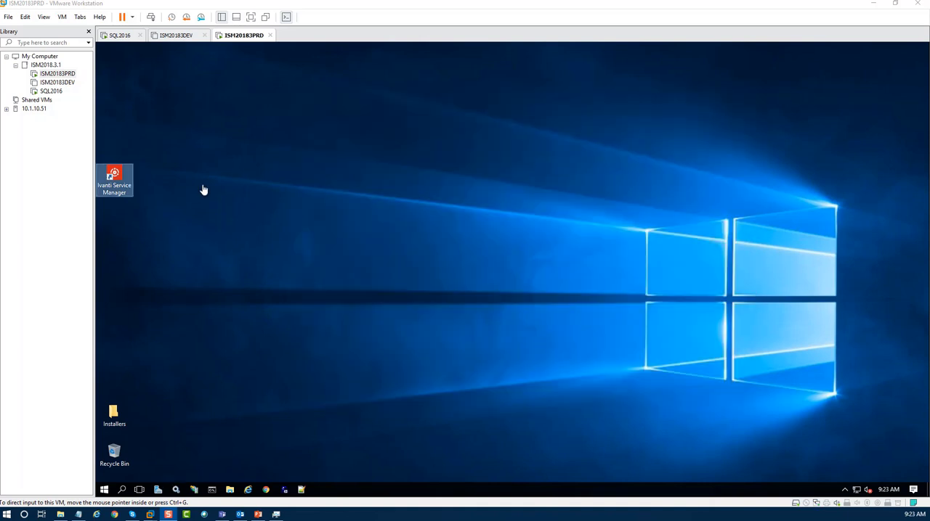
pyautogui.click(119, 176)
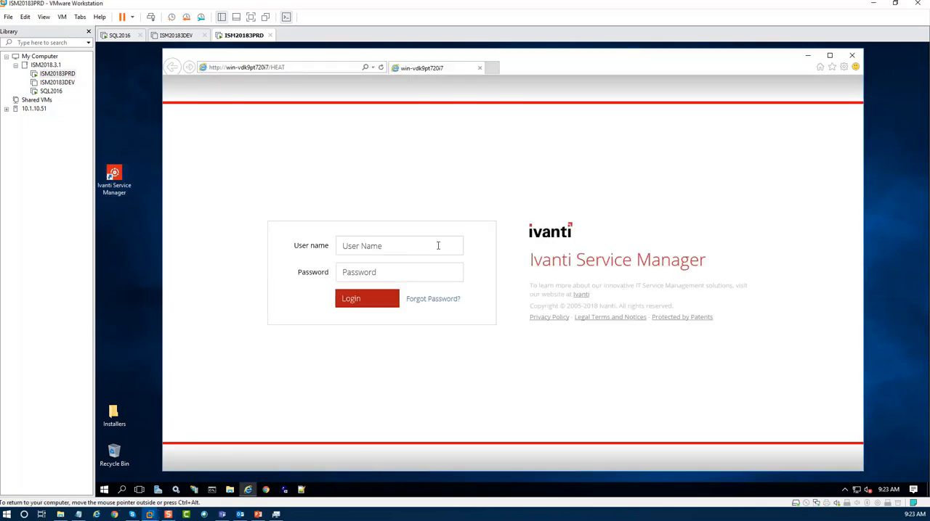
pyautogui.click(399, 244)
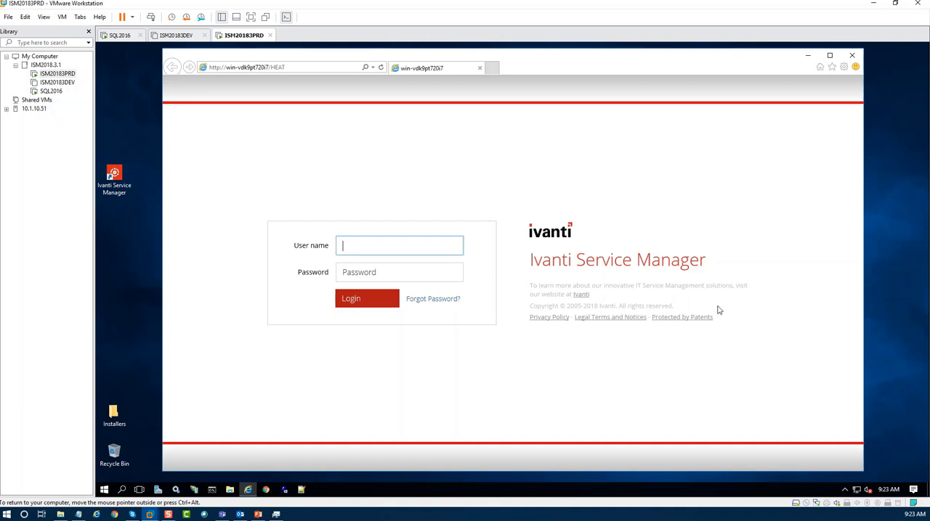
pyautogui.write('HEAT')
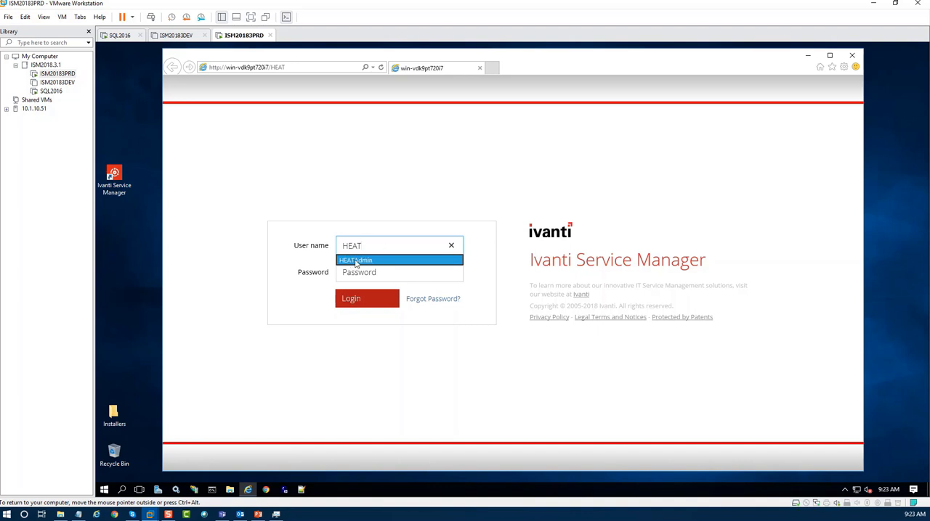
pyautogui.click(356, 262)
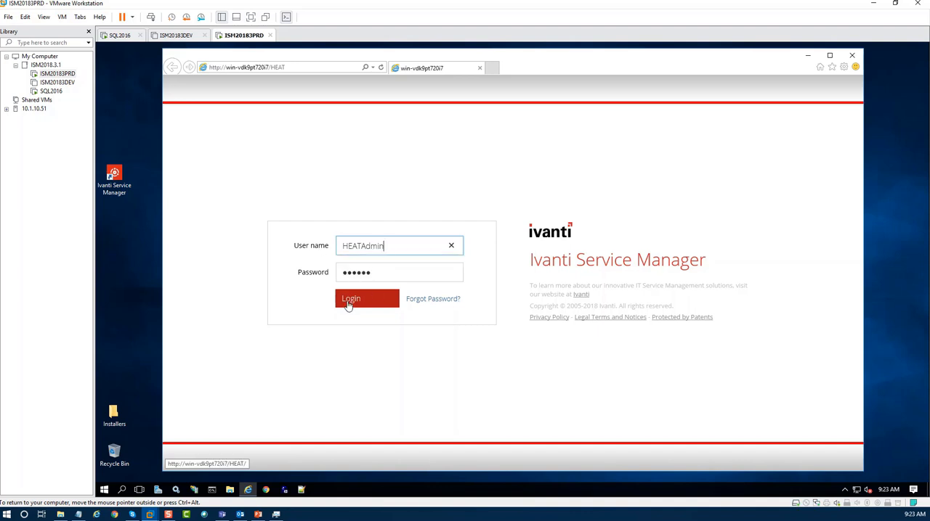
pyautogui.click(369, 297)
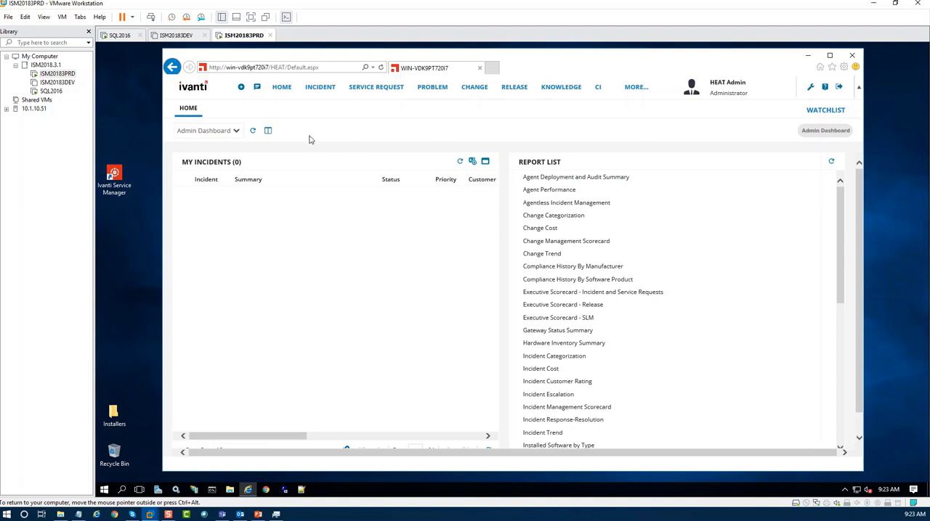
pyautogui.click(320, 87)
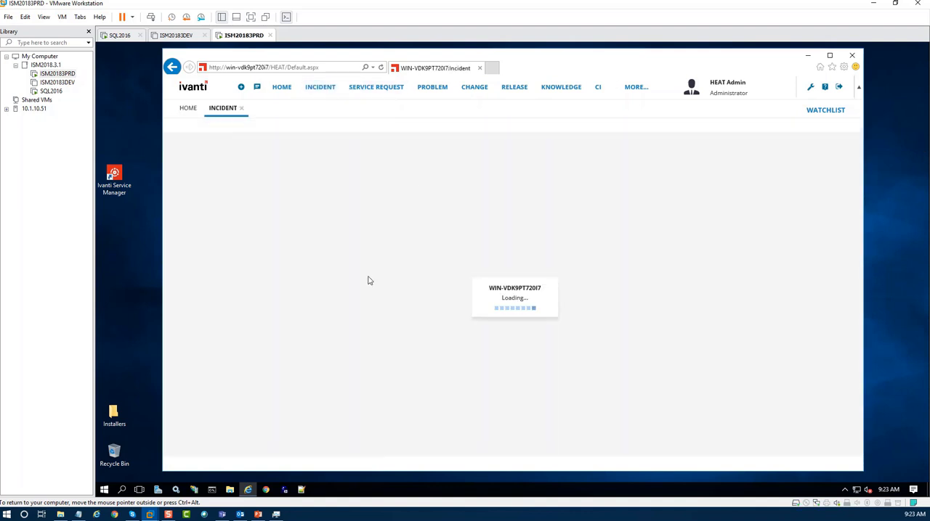